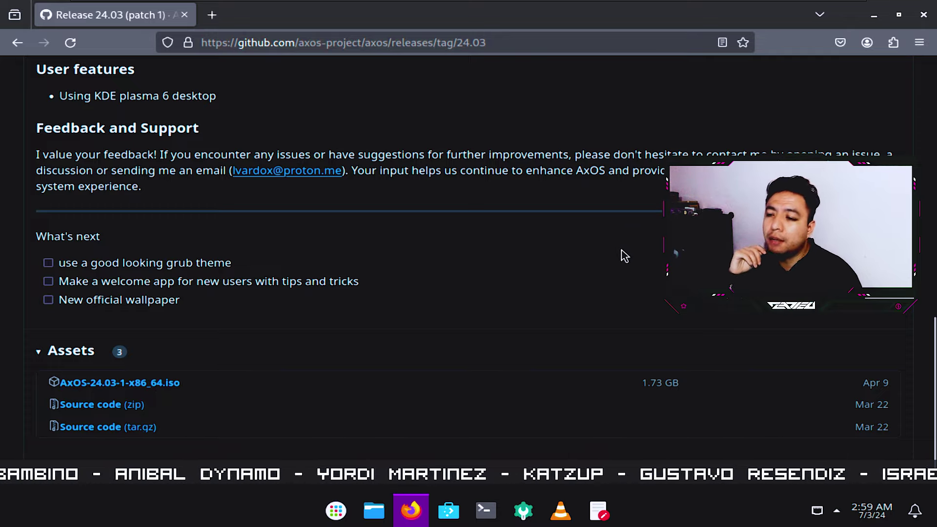
Step: Close the browser and check the installed applications in the Discover software center, closing it when done
click(923, 15)
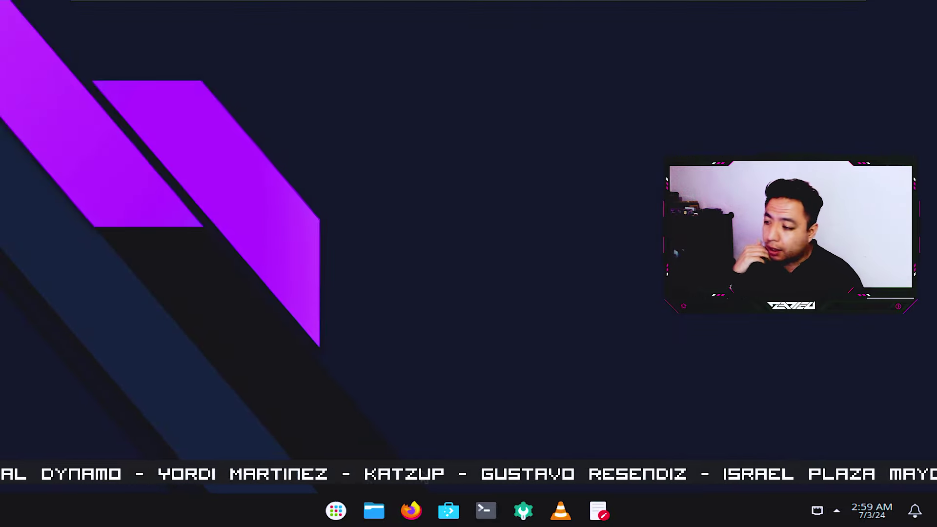
click(336, 511)
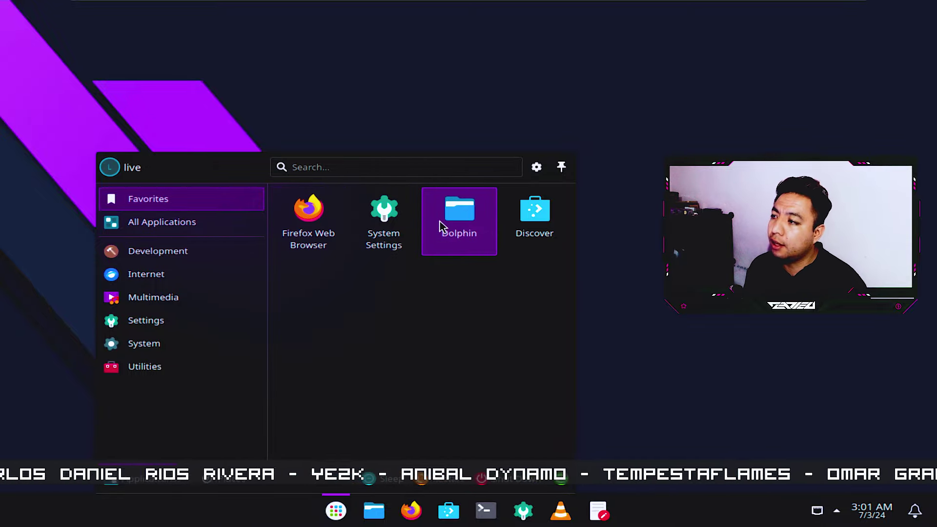
click(536, 225)
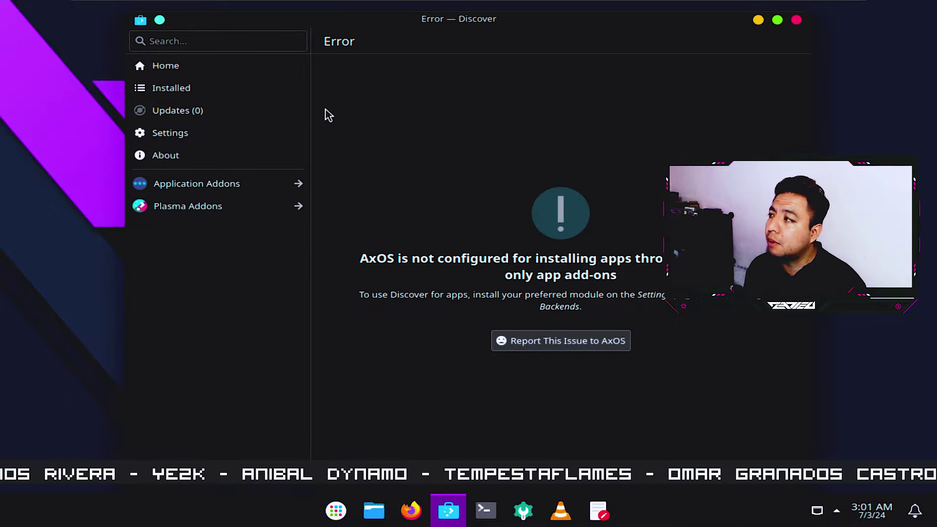
click(182, 94)
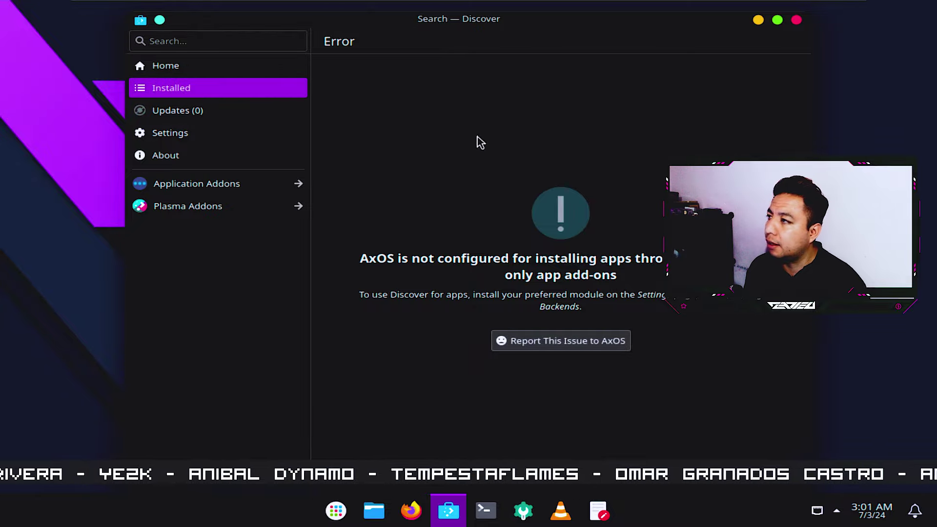
click(796, 21)
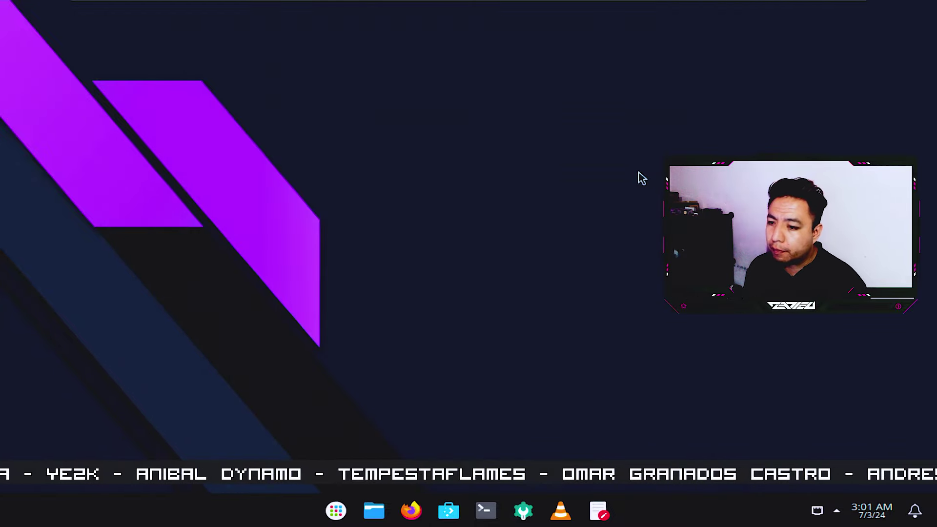
Step: Launch CMake from the Development applications, look at its source folder chooser without picking a folder, and close the program
key(super)
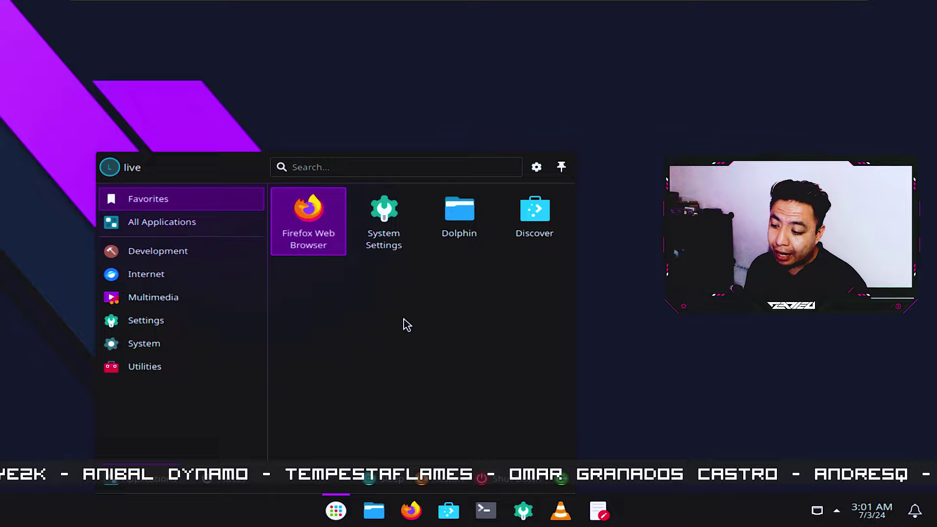
click(205, 252)
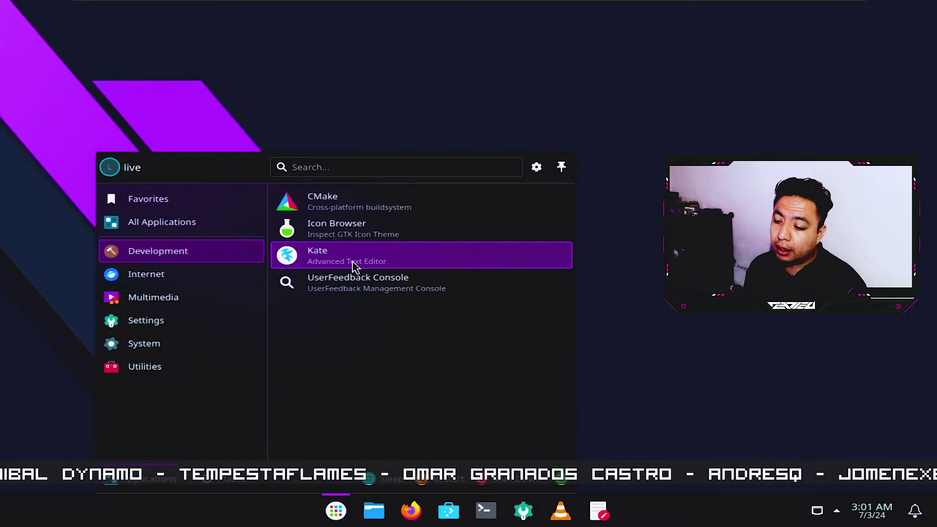
click(355, 208)
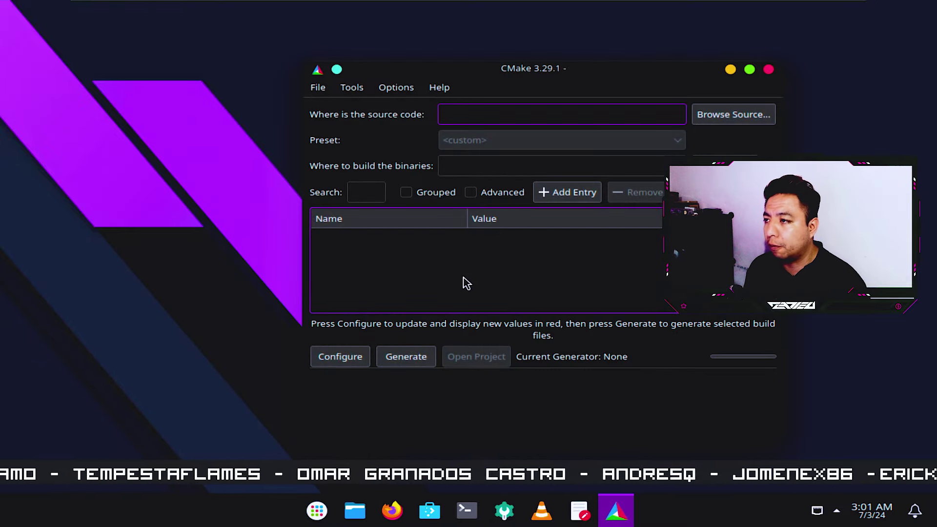
click(747, 120)
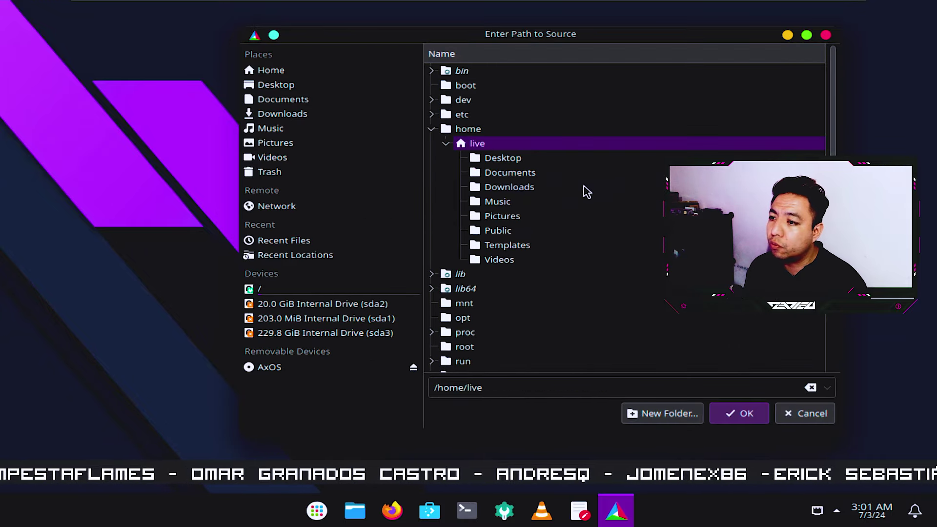
click(808, 413)
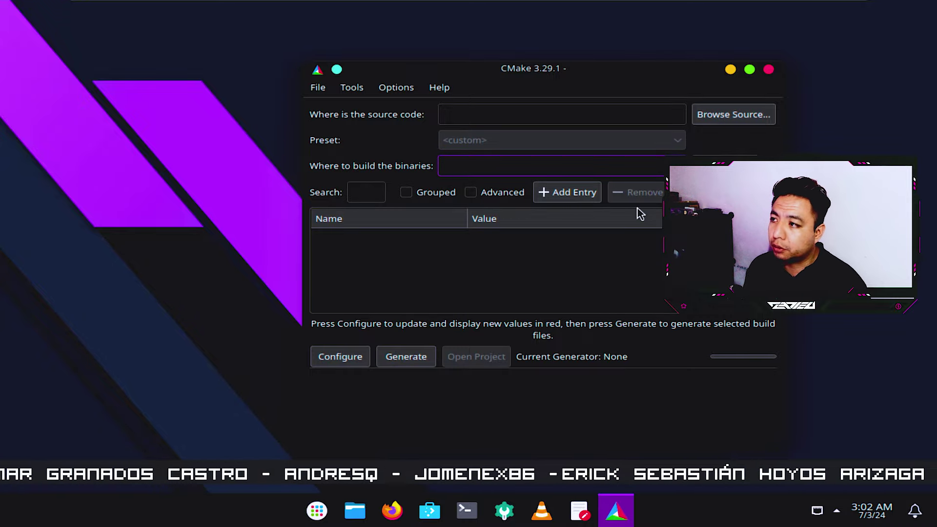
drag(641, 85, 506, 120)
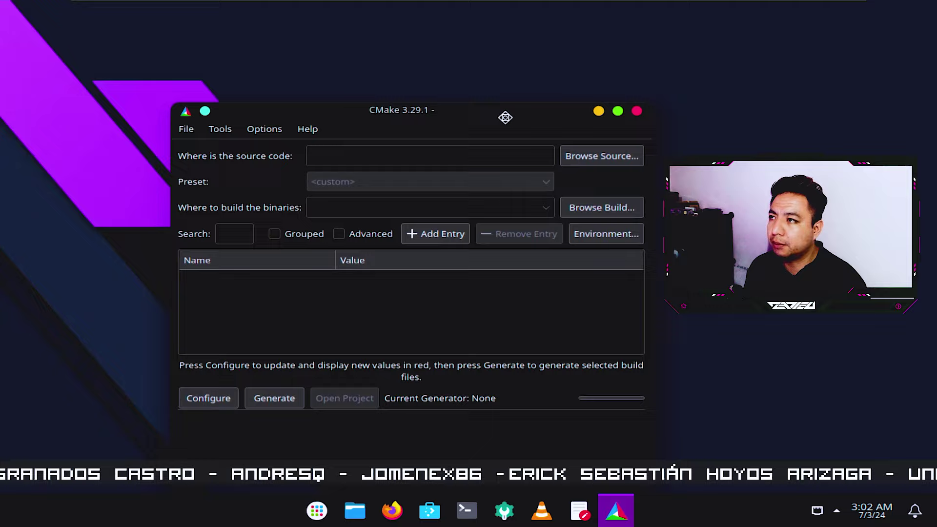
click(637, 109)
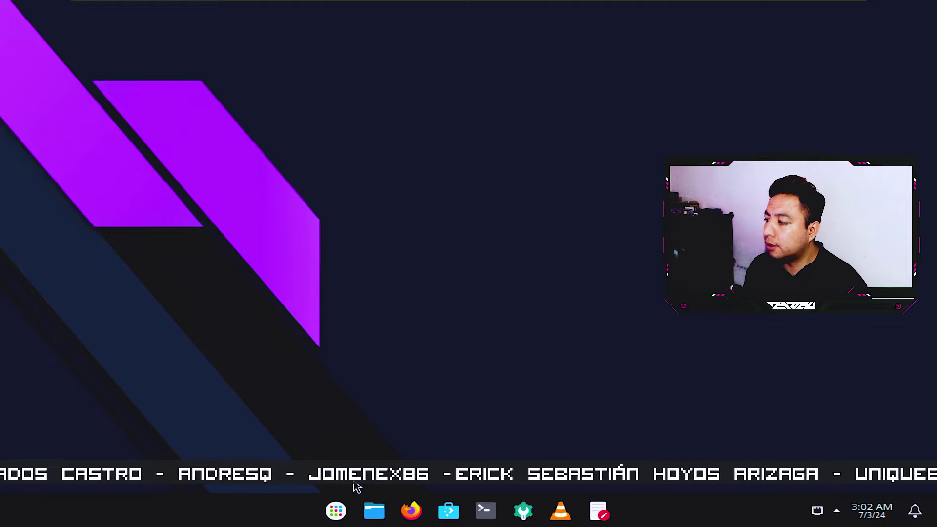
Step: Launch the Kate text editor from the Development applications, look over its welcome page, and quit it
click(336, 511)
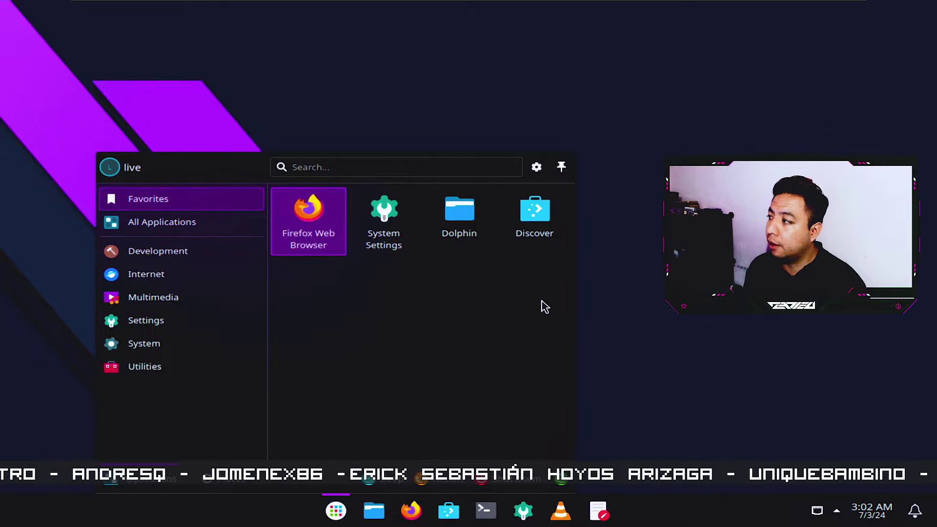
click(242, 259)
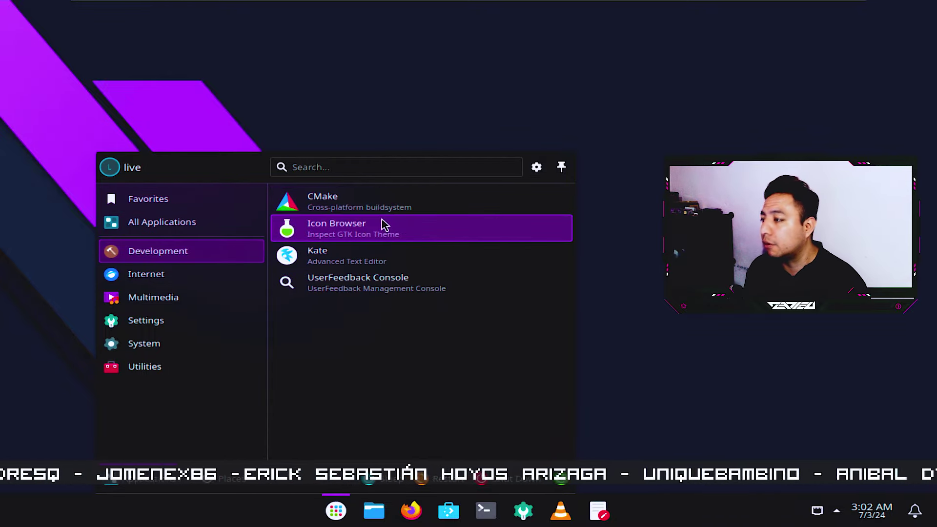
click(379, 263)
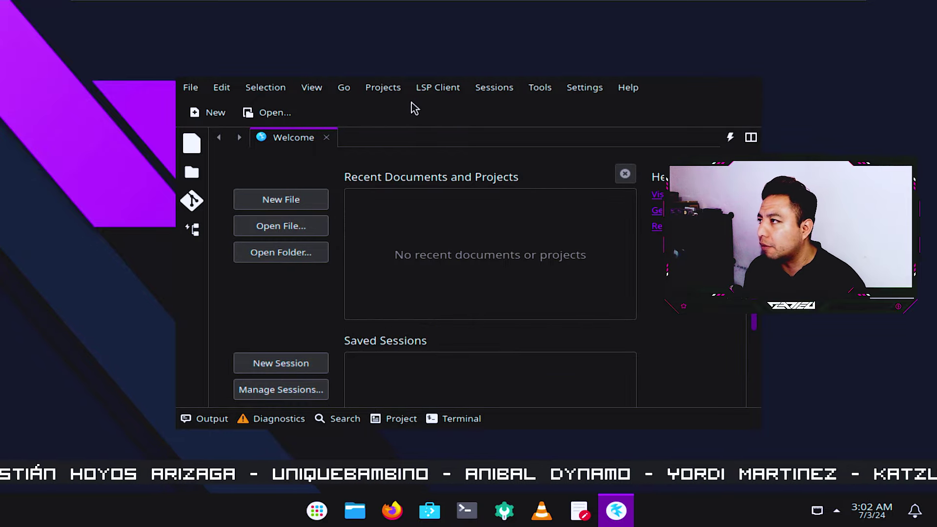
click(191, 88)
click(222, 359)
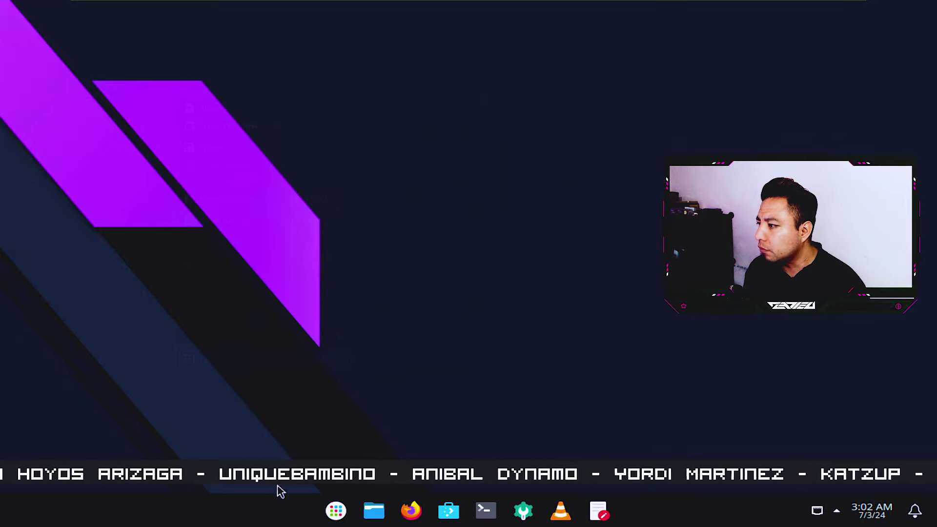
Step: Examine which applications are preinstalled in the Internet, Multimedia and Settings categories
click(329, 509)
mouse_move(181, 274)
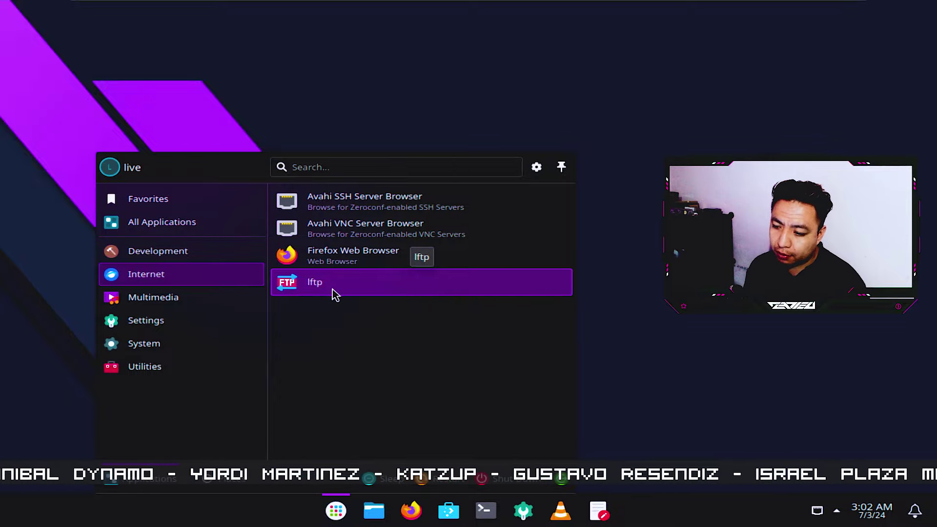
mouse_move(199, 298)
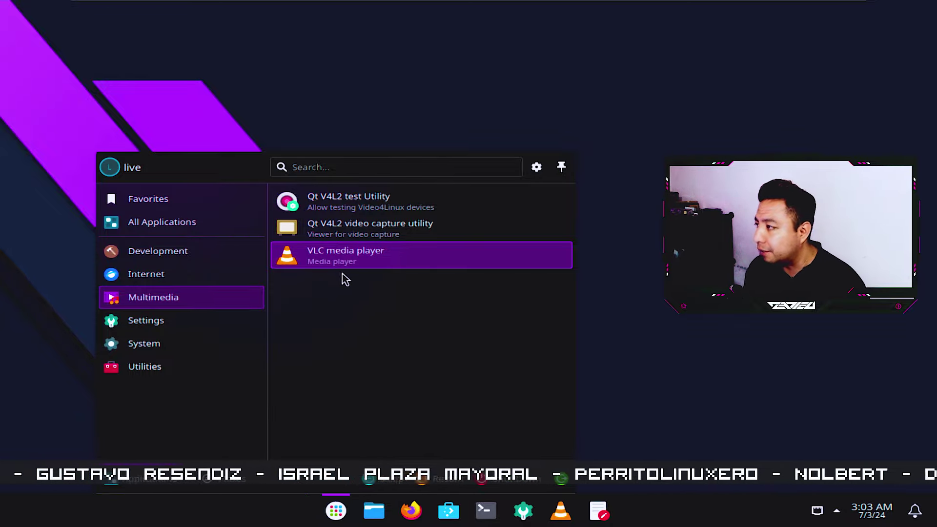
click(216, 321)
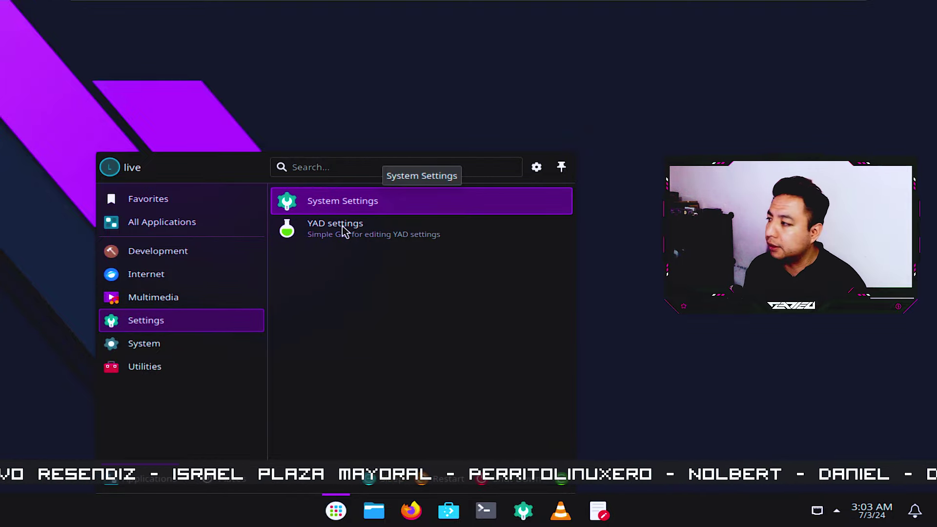
Step: Look through the System applications and view the system's software and hardware details in Info Center, closing it when done
click(210, 343)
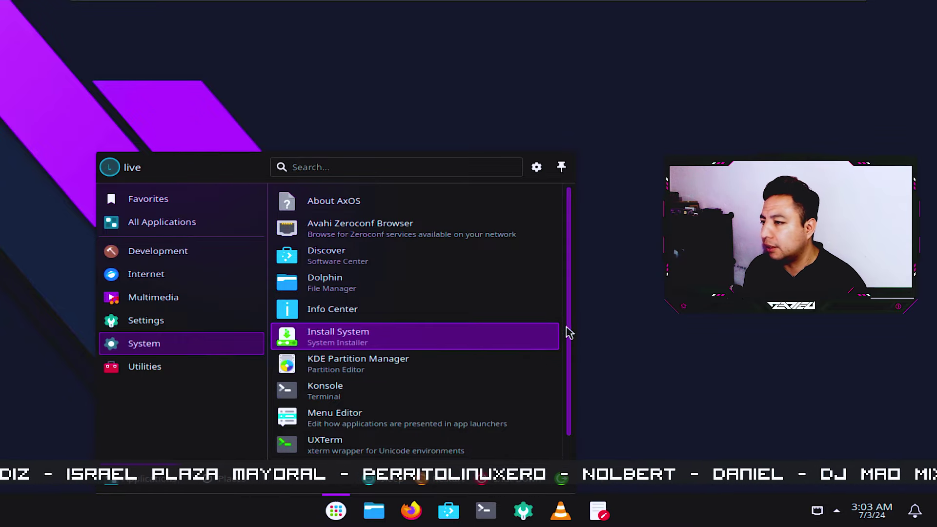
drag(569, 349, 567, 376)
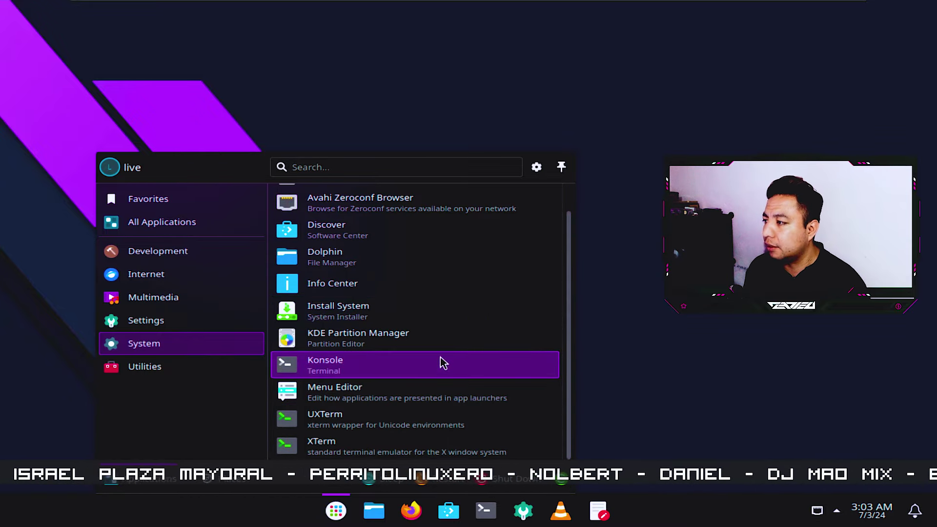
click(421, 286)
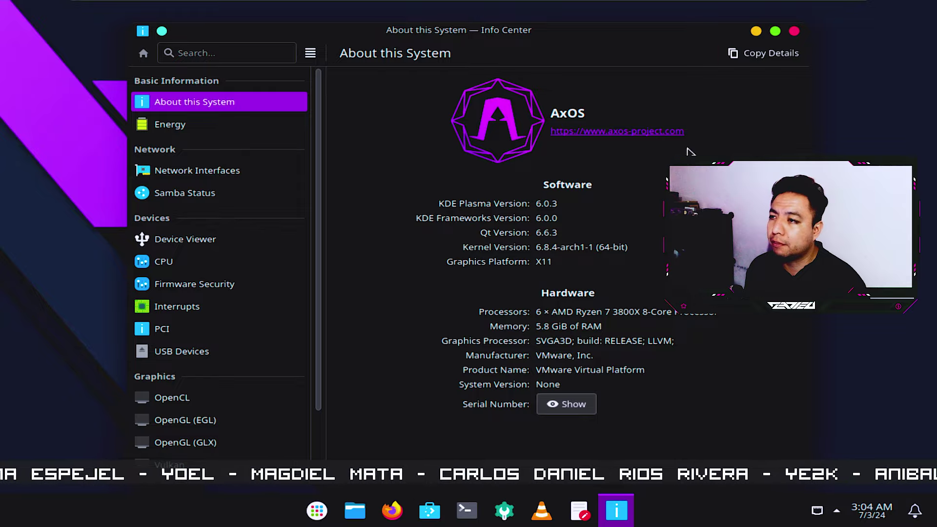
click(795, 31)
Step: Examine the full list of System applications and the preinstalled Utilities
click(342, 503)
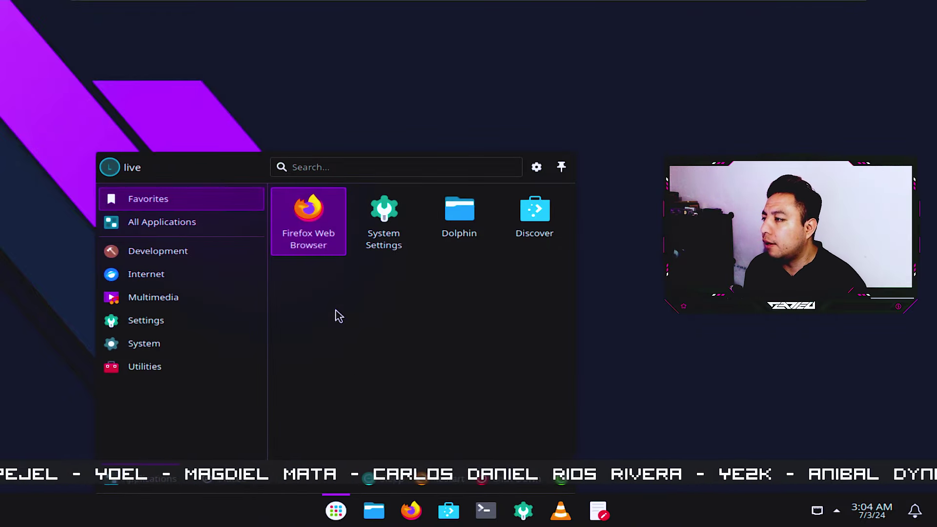
mouse_move(179, 350)
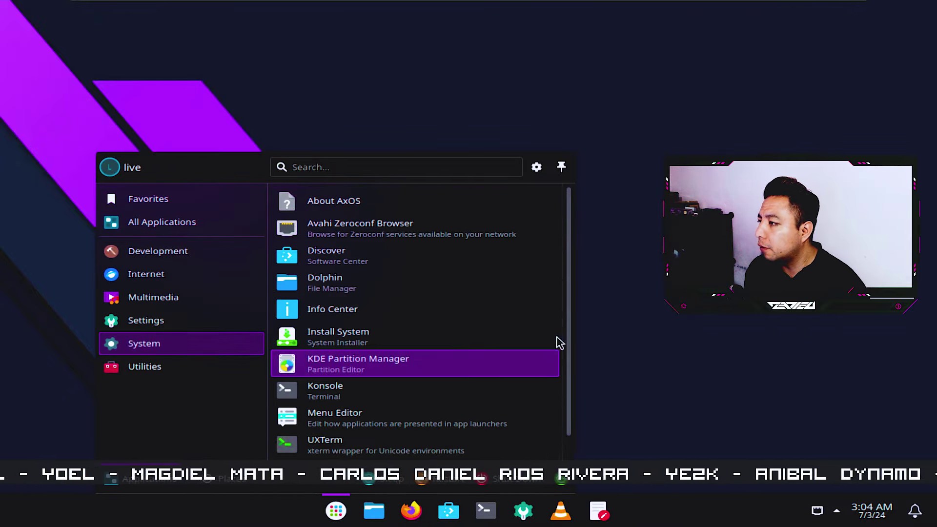
scroll(567, 361, down, 1)
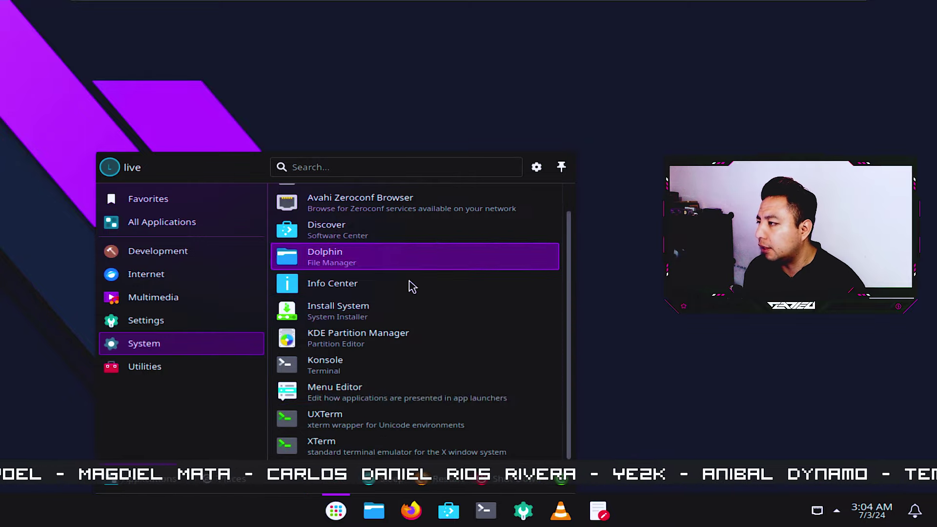
scroll(408, 287, up, 1)
mouse_move(186, 370)
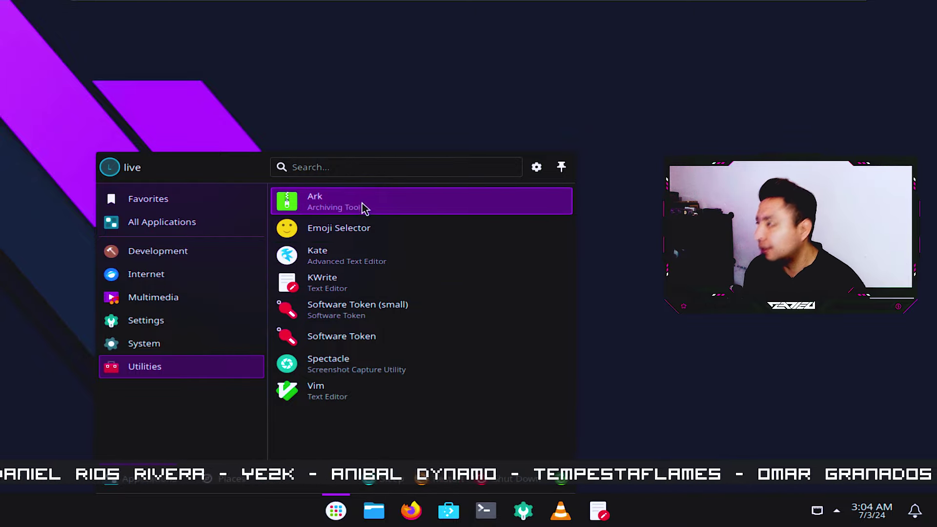
Step: Start the system installer and proceed to partitioning, keeping the America / Mexico City location and the preset keyboard
mouse_move(180, 350)
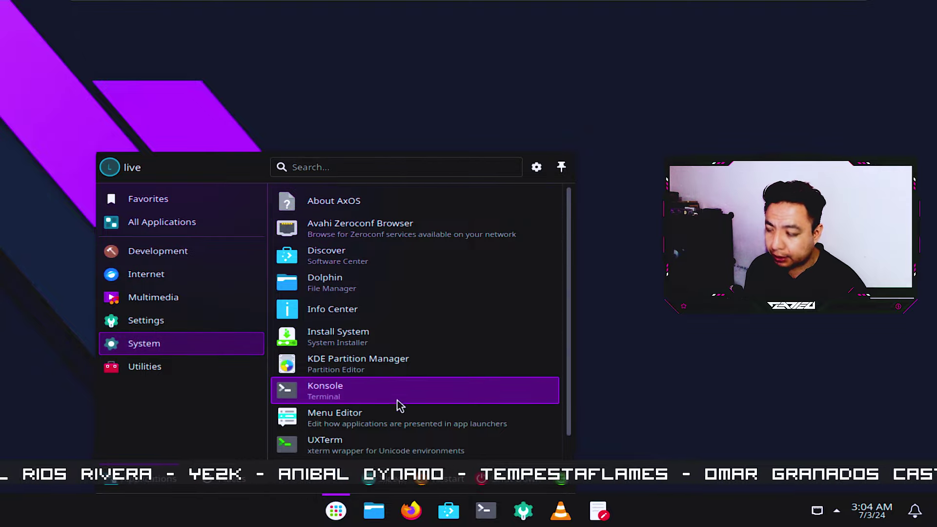
click(383, 341)
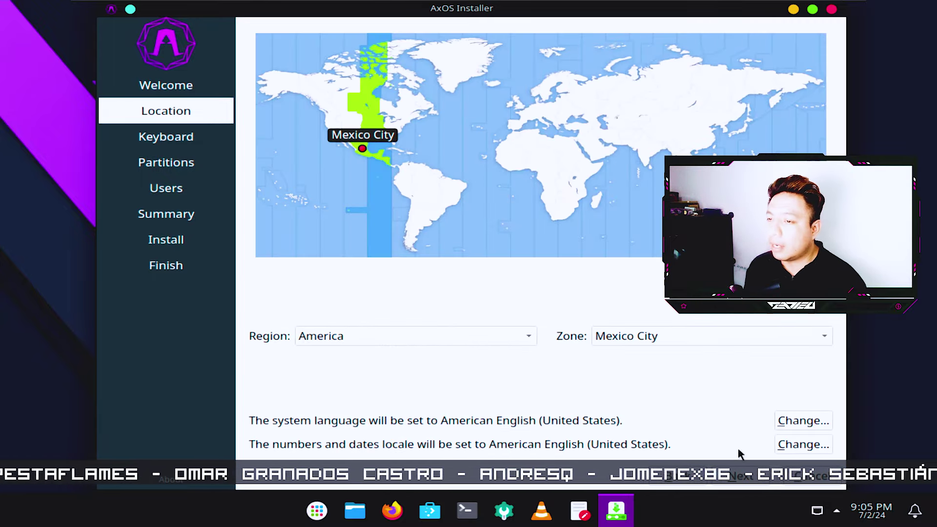
click(740, 476)
click(739, 485)
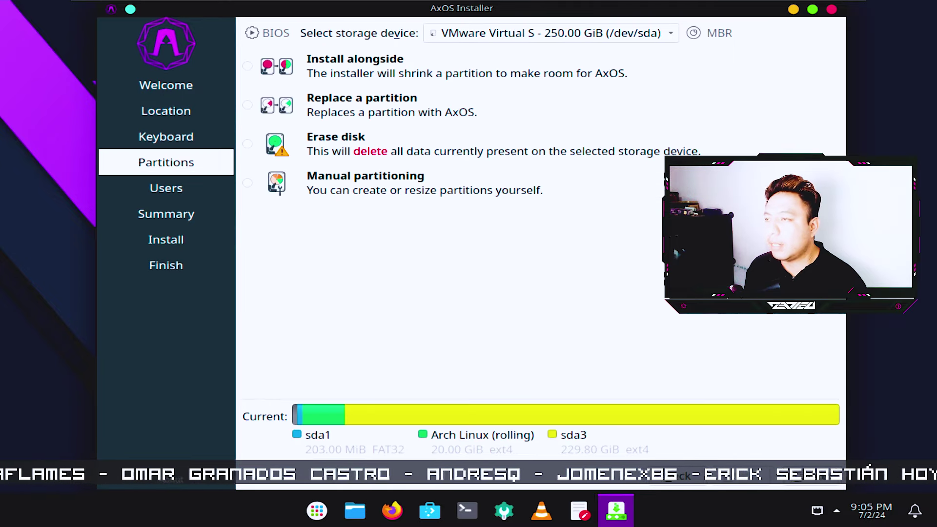
Step: Set the installation to erase the disk with no swap and the btrfs file system, and proceed to the user setup
click(338, 149)
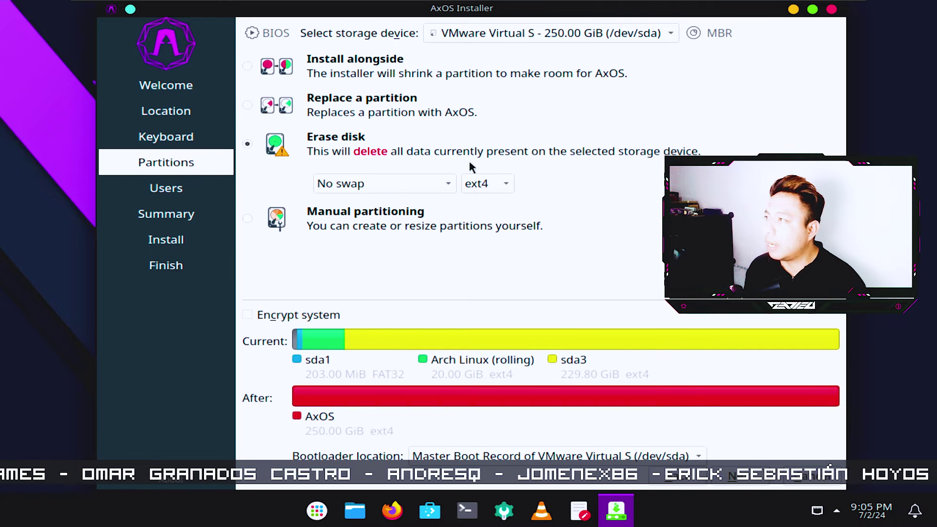
click(445, 183)
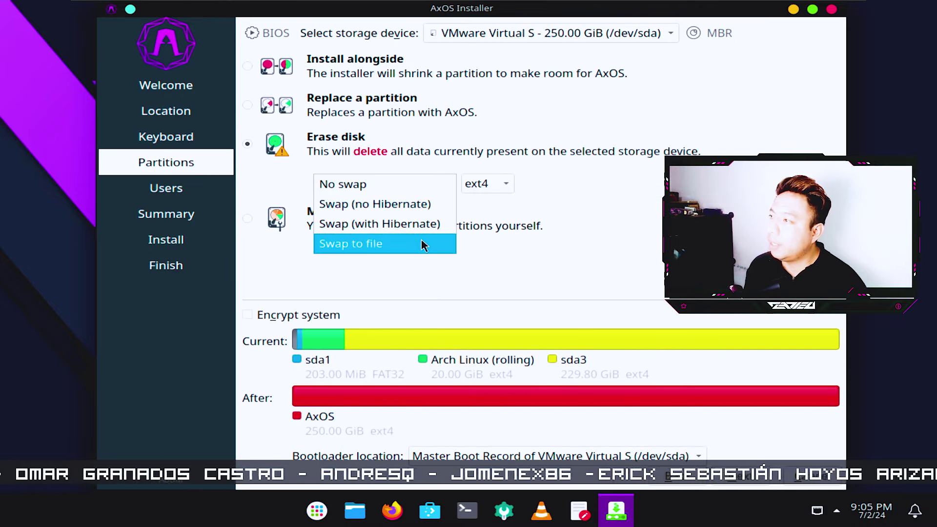
click(404, 188)
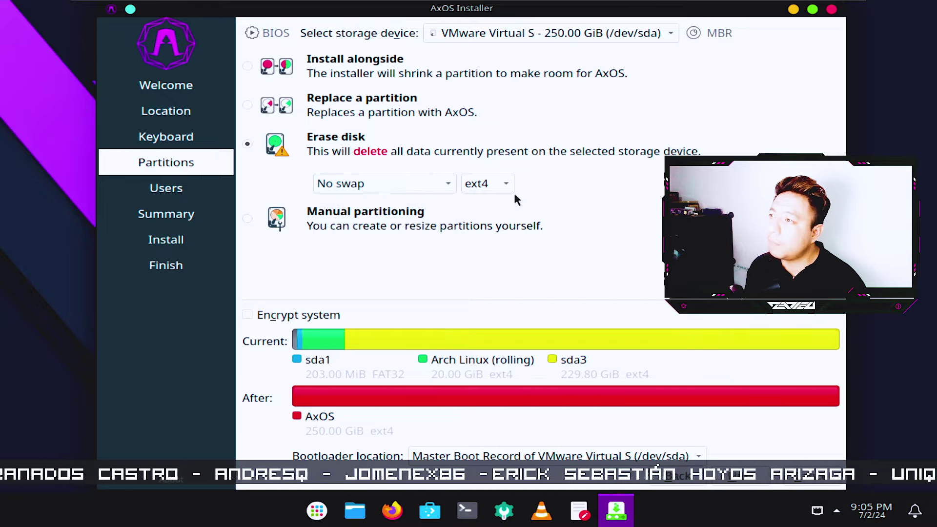
click(506, 183)
click(555, 176)
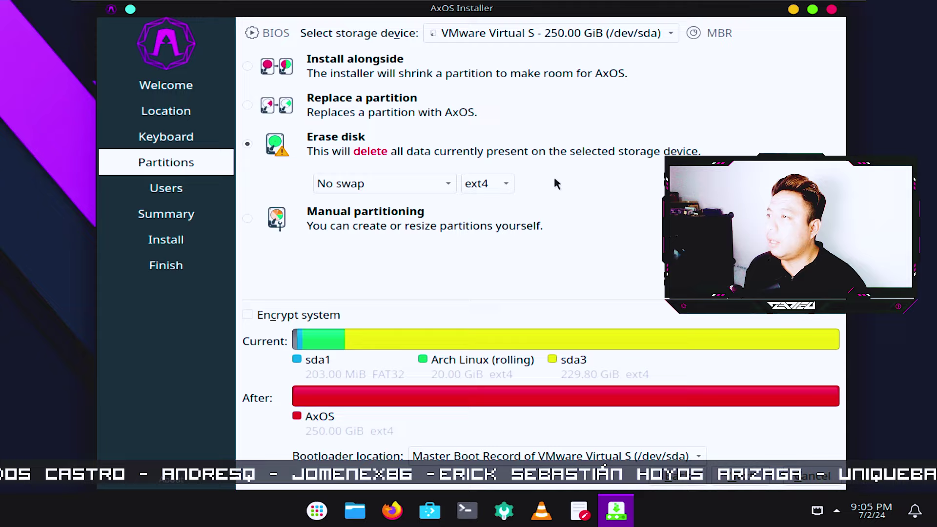
click(512, 181)
click(493, 223)
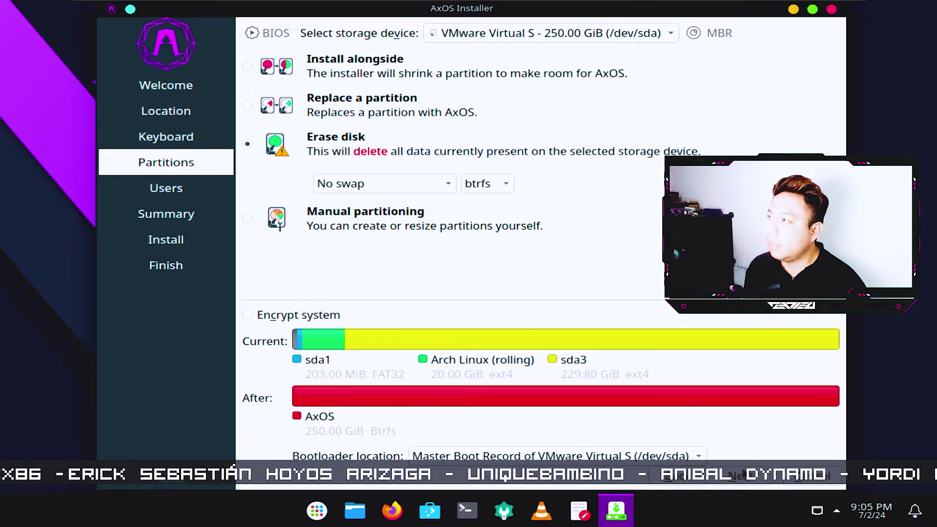
click(739, 476)
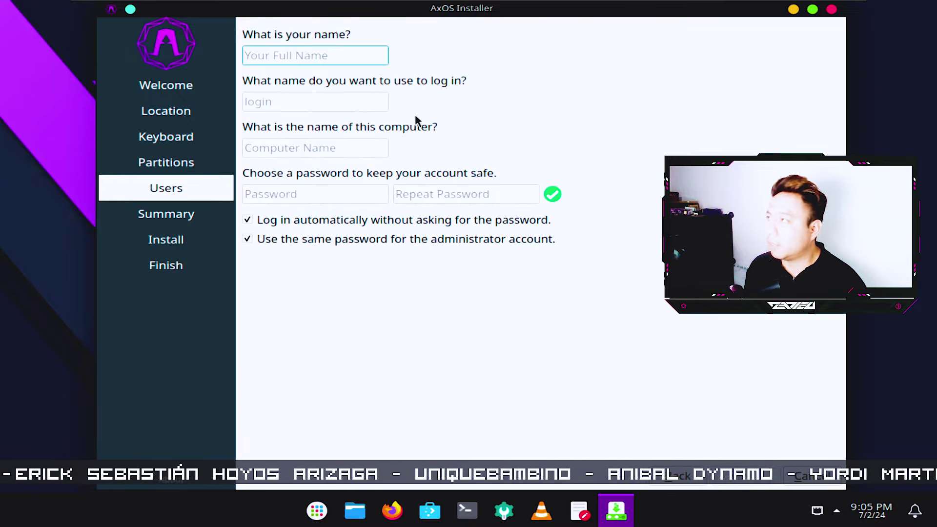
Step: Enter the user's name for the new account and set the computer name to yura
text(zatiel)
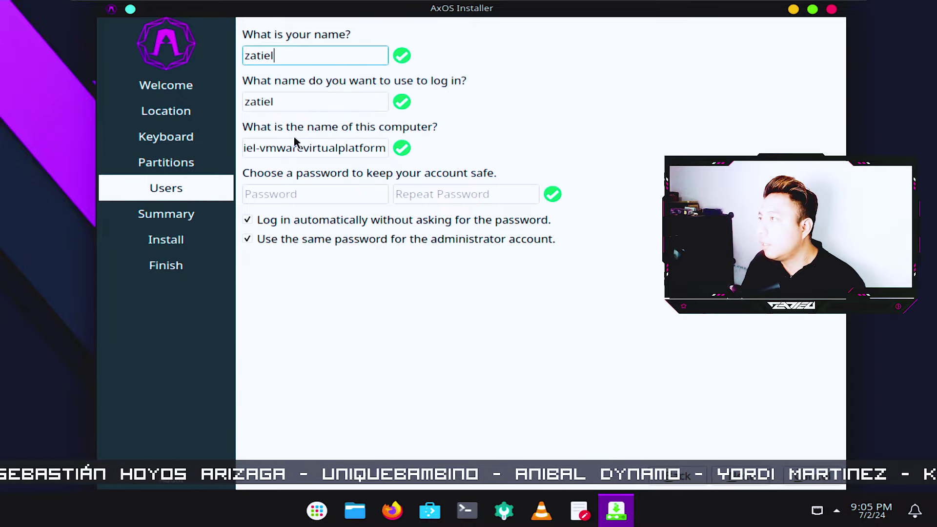
drag(294, 142, 443, 147)
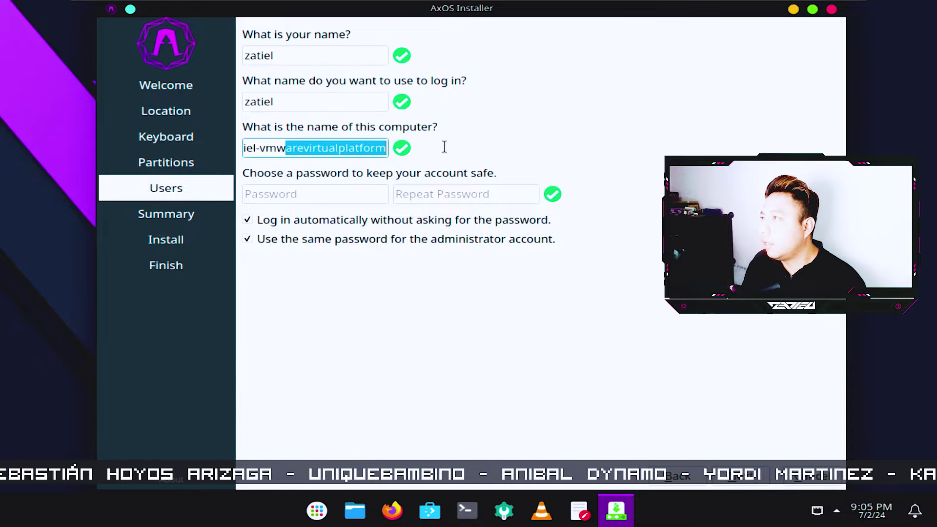
key(BackSpace)
key(BackSpace)
key(BackSpace)
key(BackSpace)
key(BackSpace)
key(BackSpace)
key(BackSpace)
key(BackSpace)
key(BackSpace)
key(BackSpace)
key(BackSpace)
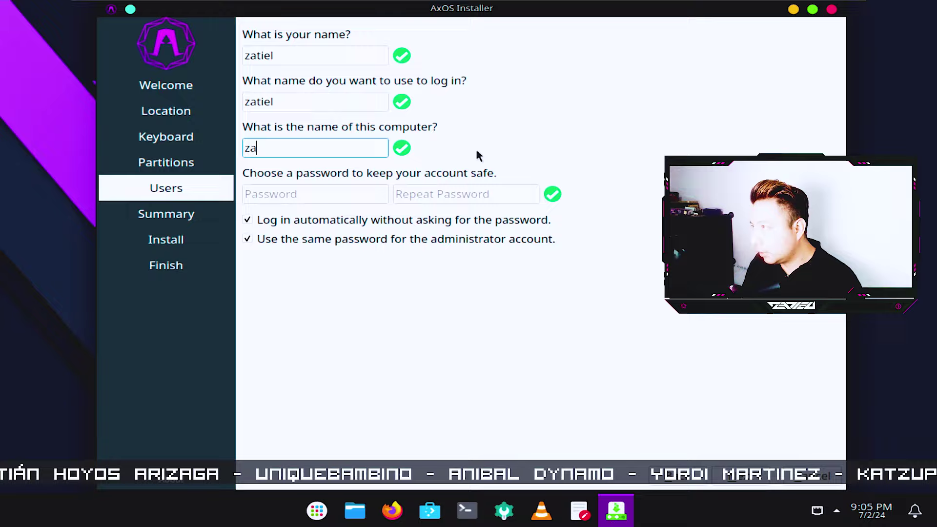
text(yura)
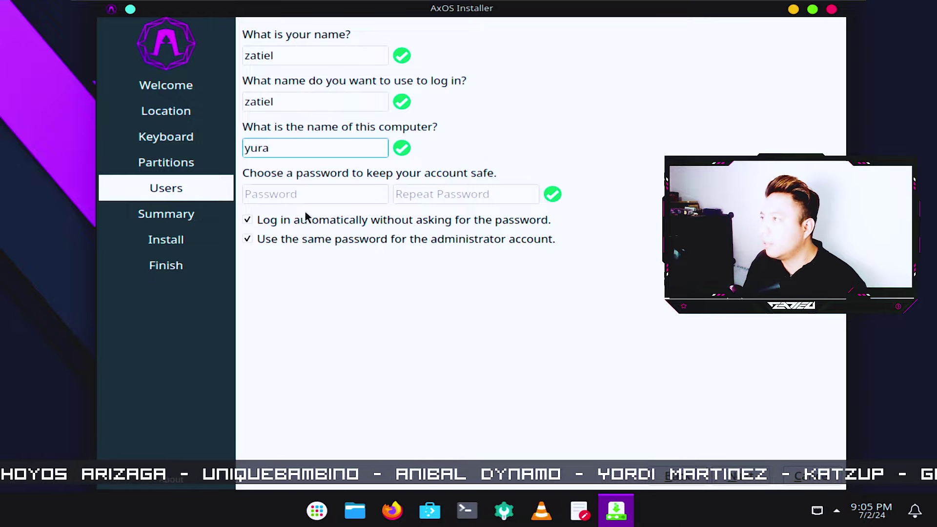
Step: Enter and repeat the account password, keeping automatic login and the shared administrator password, and proceed to the installation summary
click(315, 195)
text(•••••)
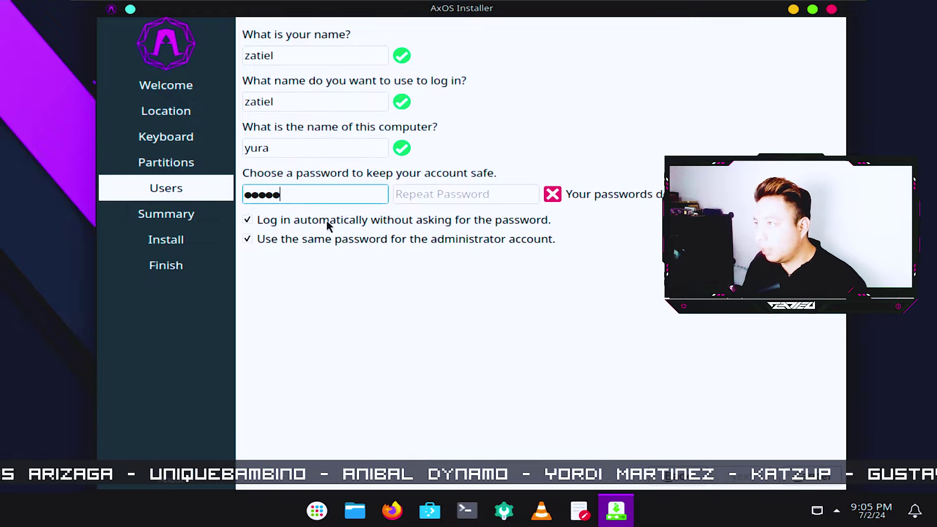
click(429, 193)
text(•••••)
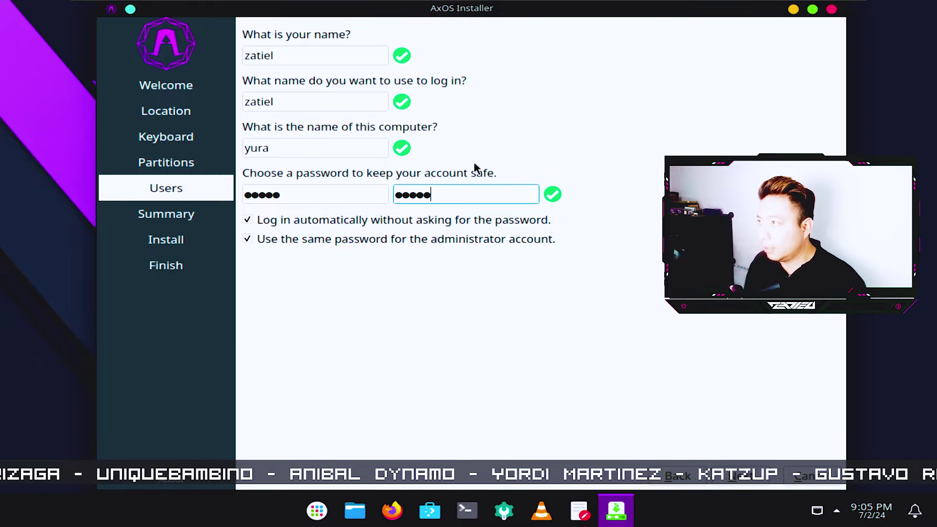
click(742, 476)
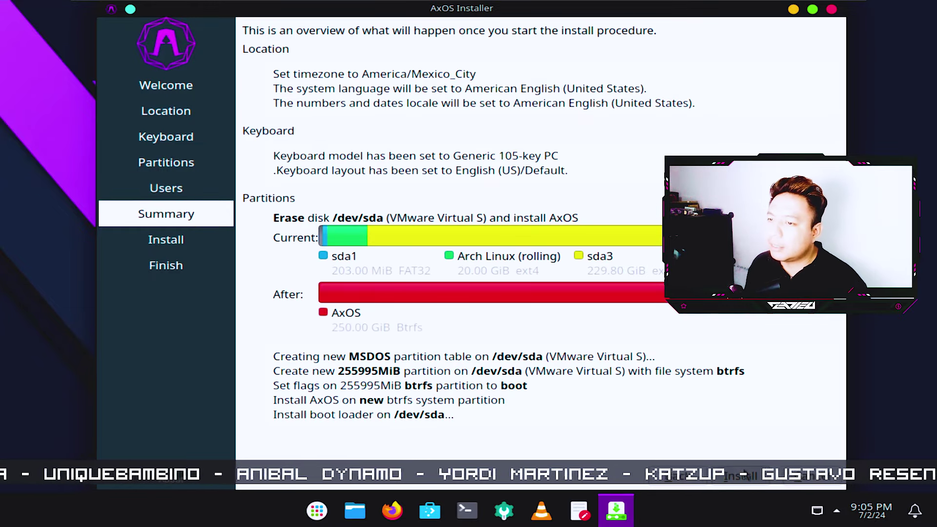
Step: Start and confirm the AxOS installation, and boot the AxOS entry in GRUB
click(742, 476)
click(505, 263)
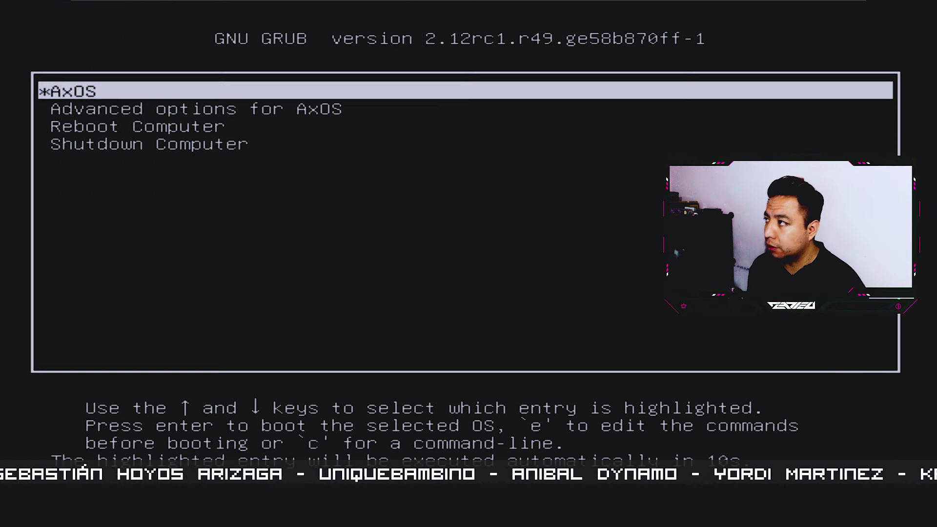
key(Return)
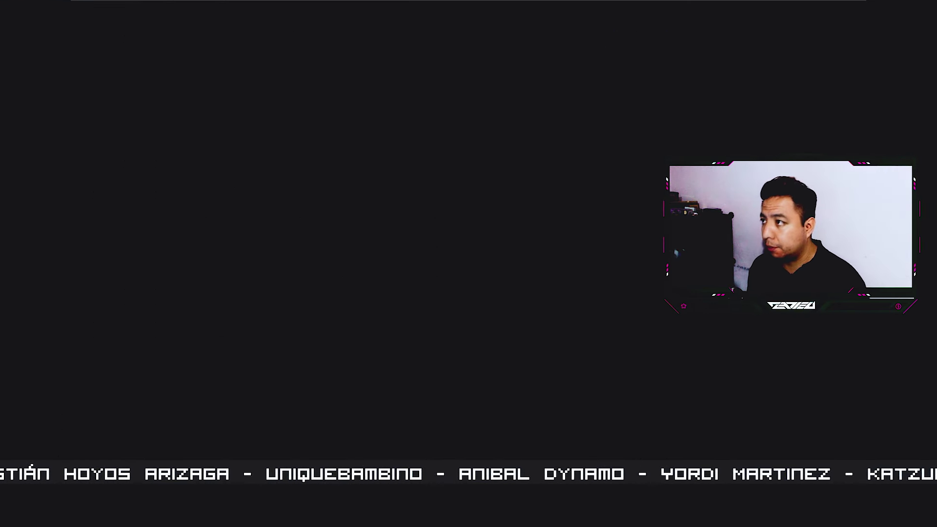